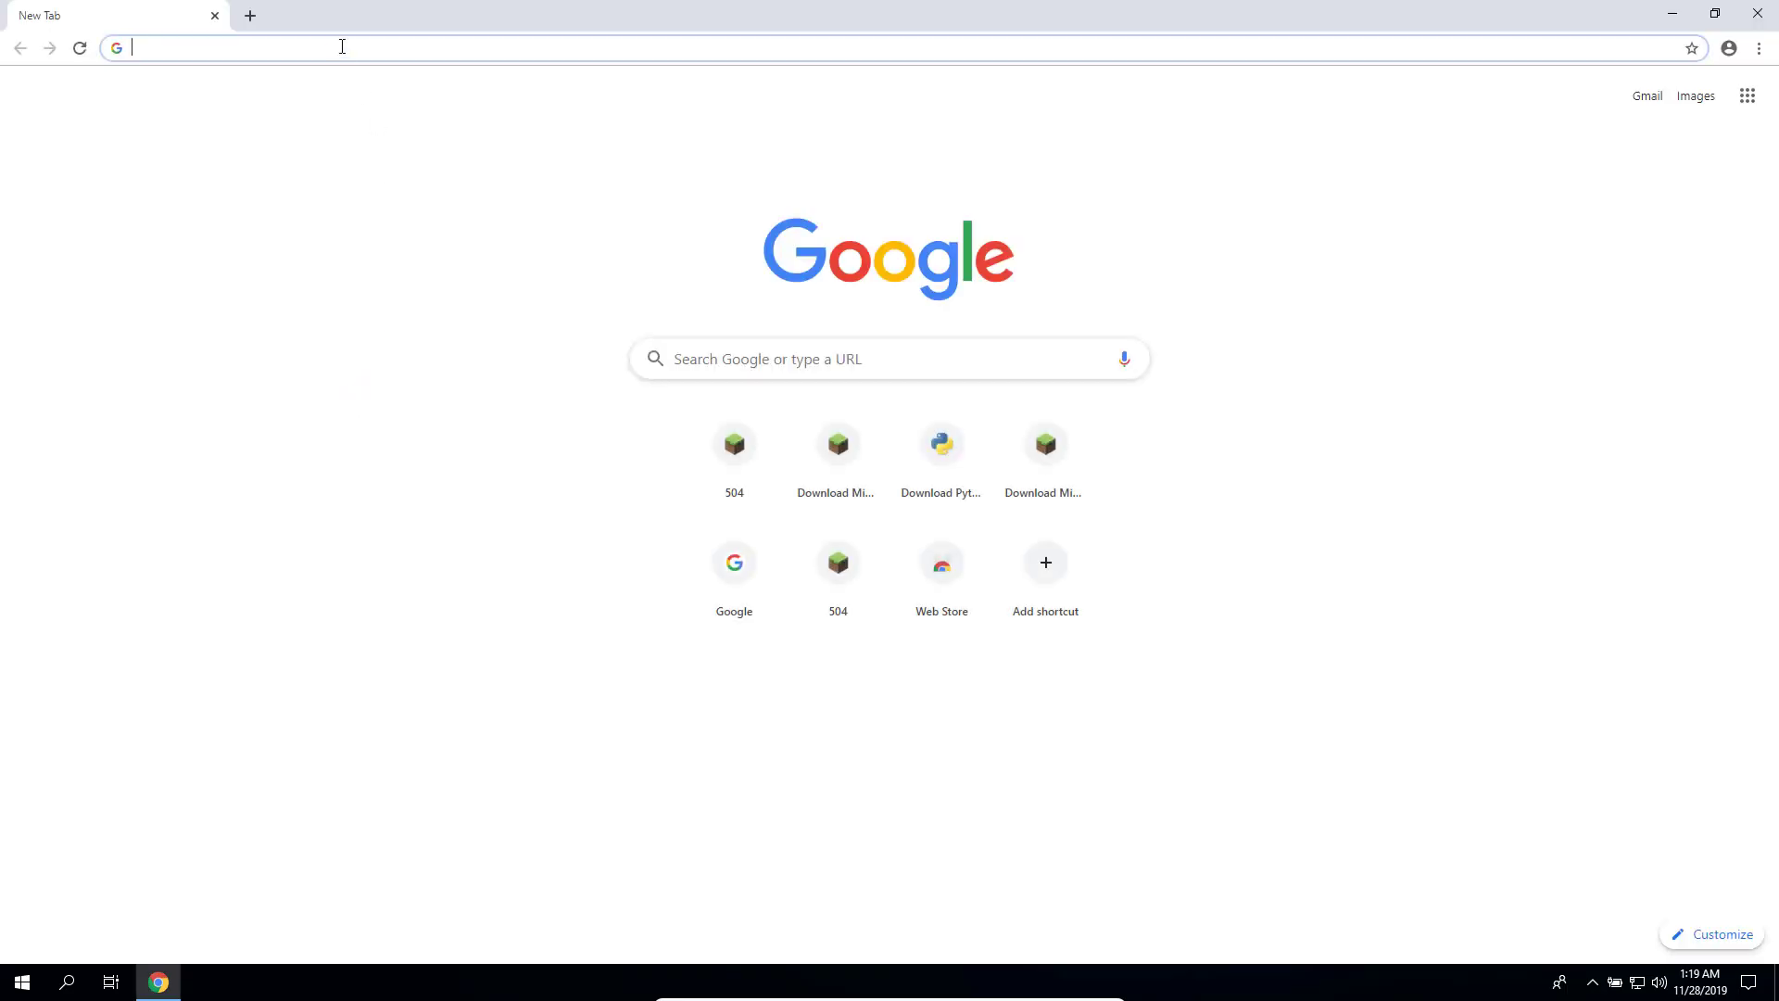
{"action": "type", "text": "python"}
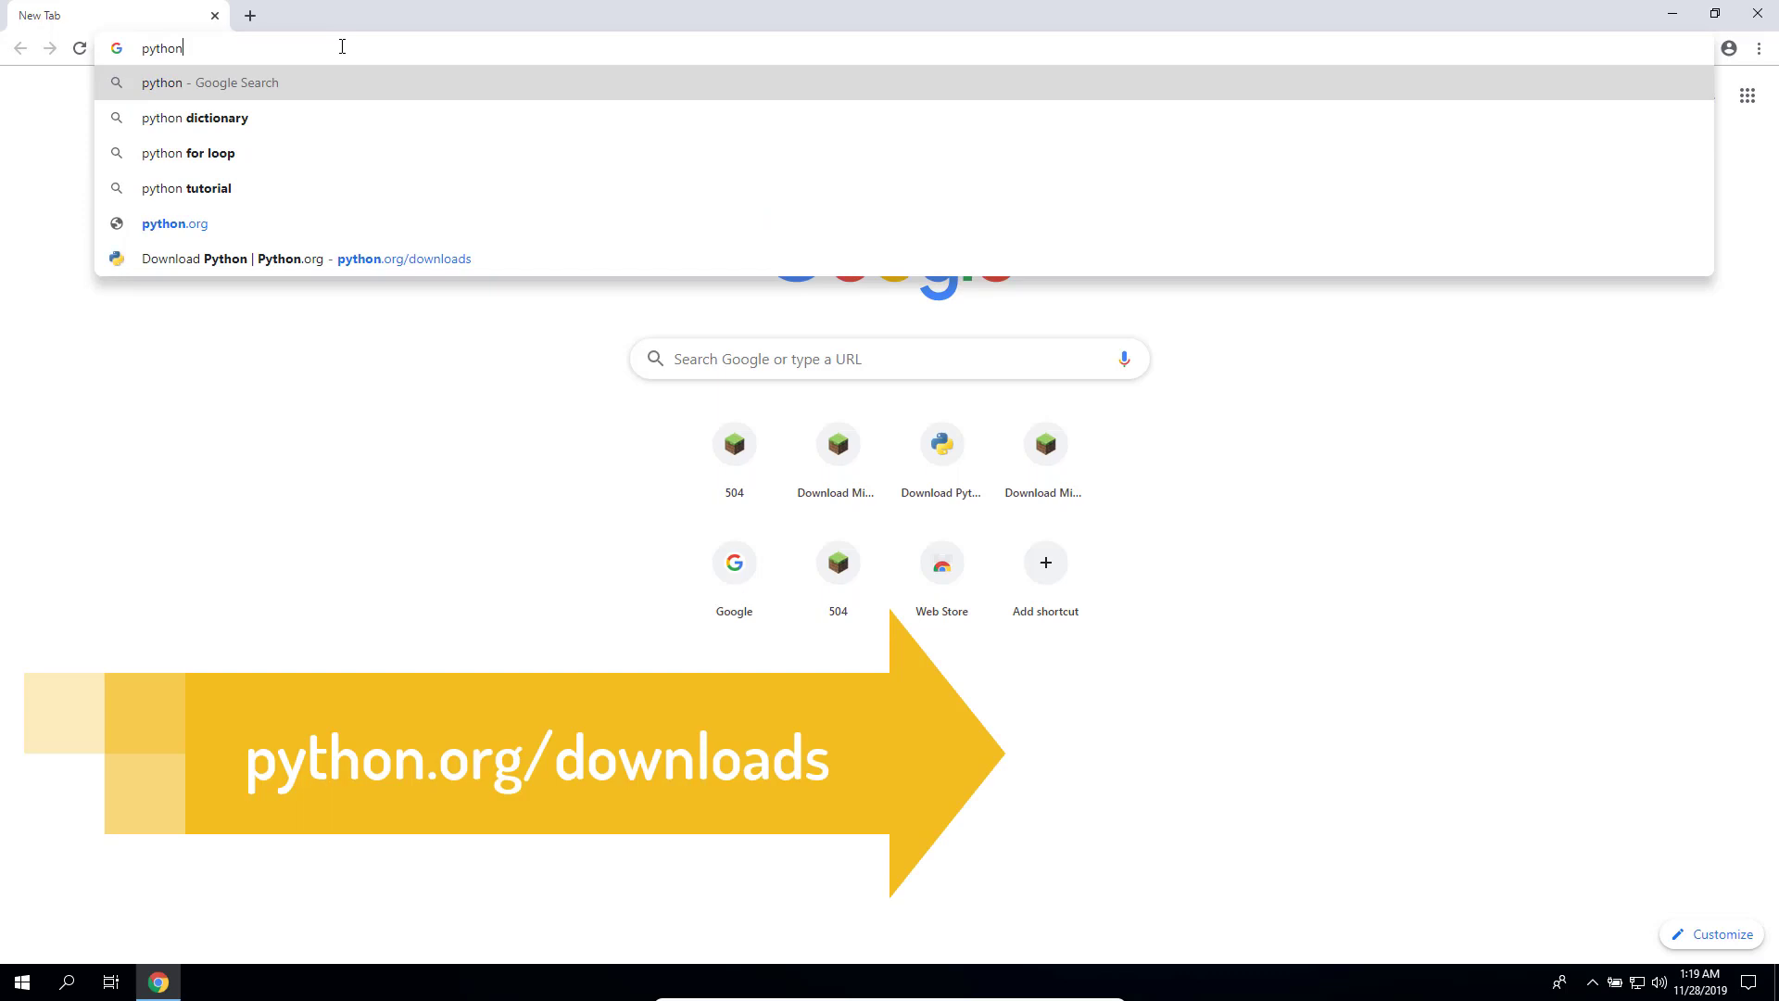
{"action": "type", "text": ".org"}
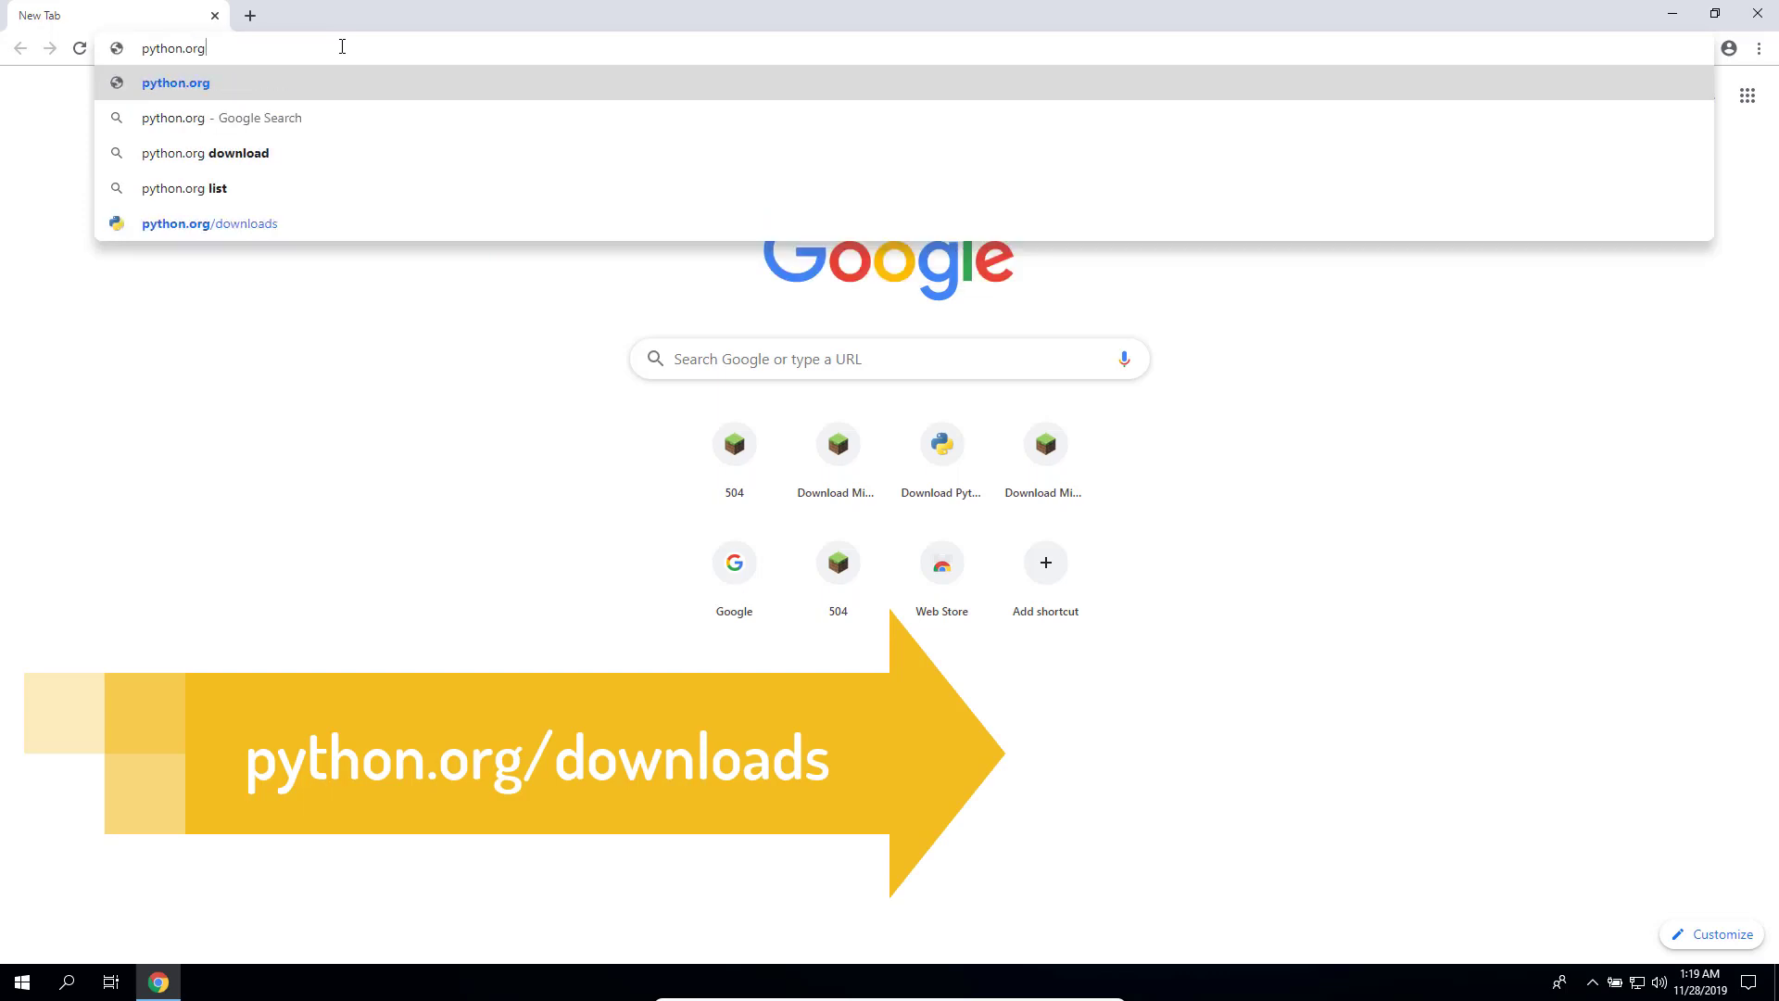
{"action": "type", "text": "/downlo"}
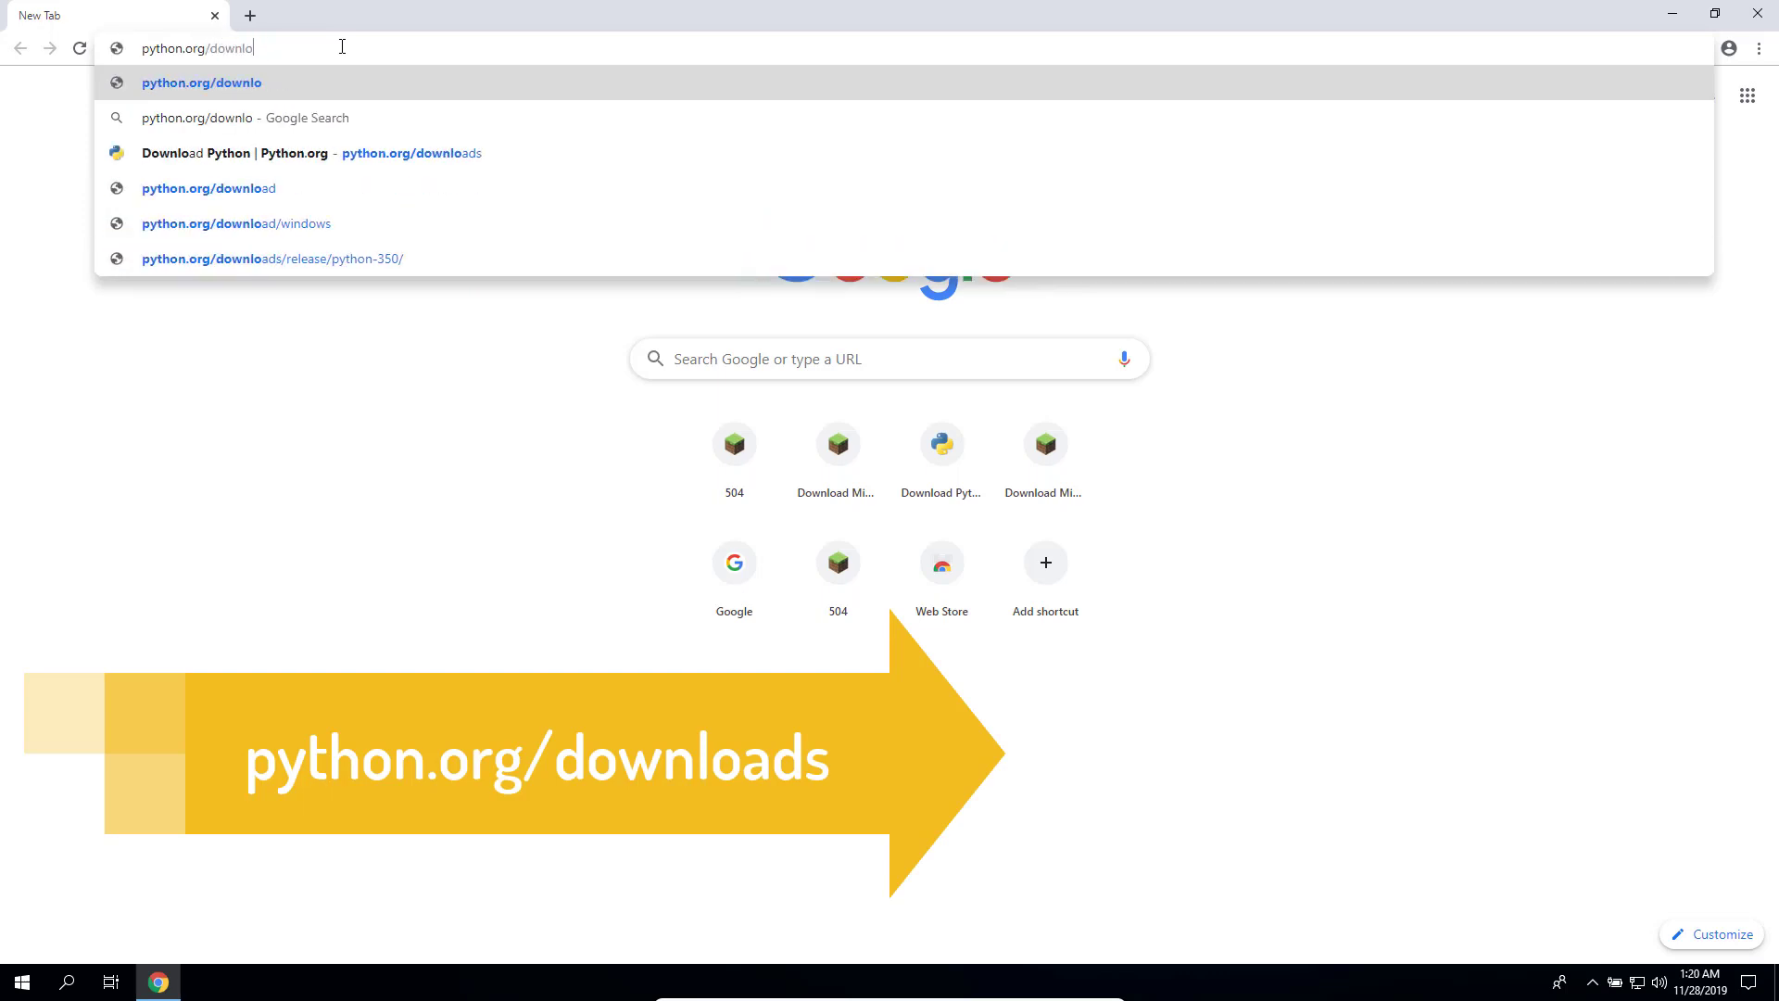
{"action": "type", "text": "ads"}
Load python.org/downloads in Chrome to reach the Python 3.8.0 release.
{"action": "key", "text": "Return"}
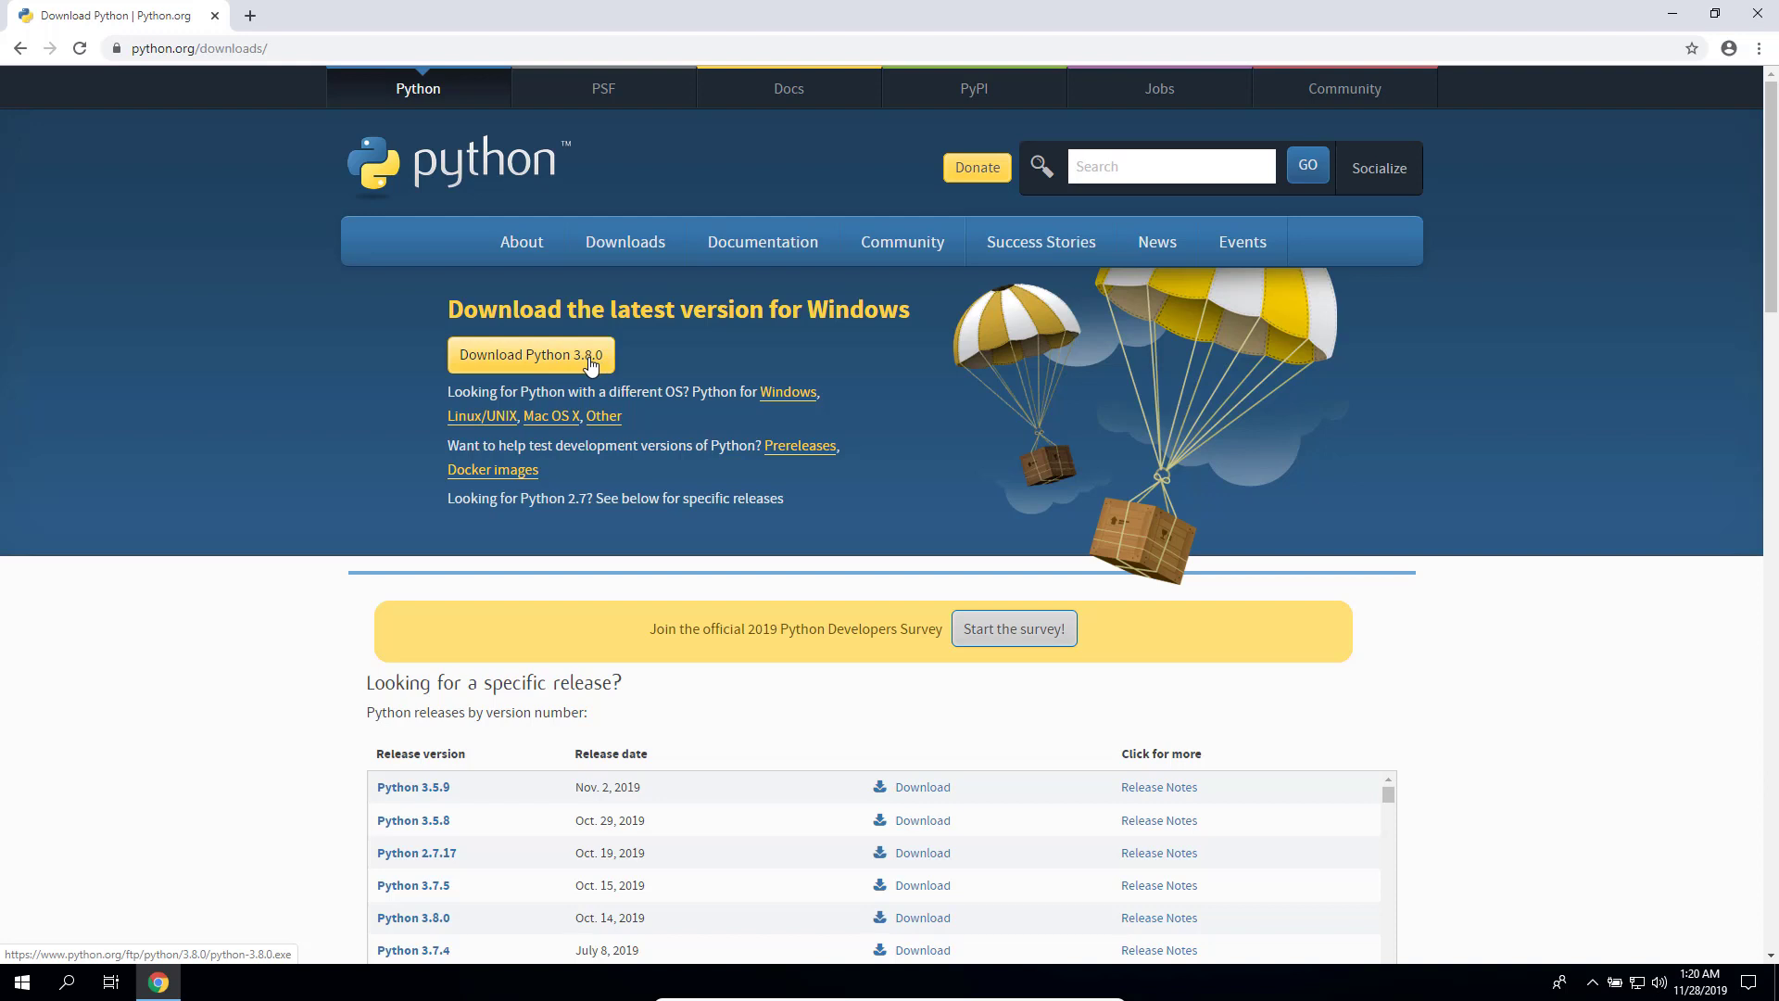
Download the python-3.8.0.exe Windows installer with the 'Download Python 3.8.0' button.
{"action": "left_click", "coordinate": [596, 369]}
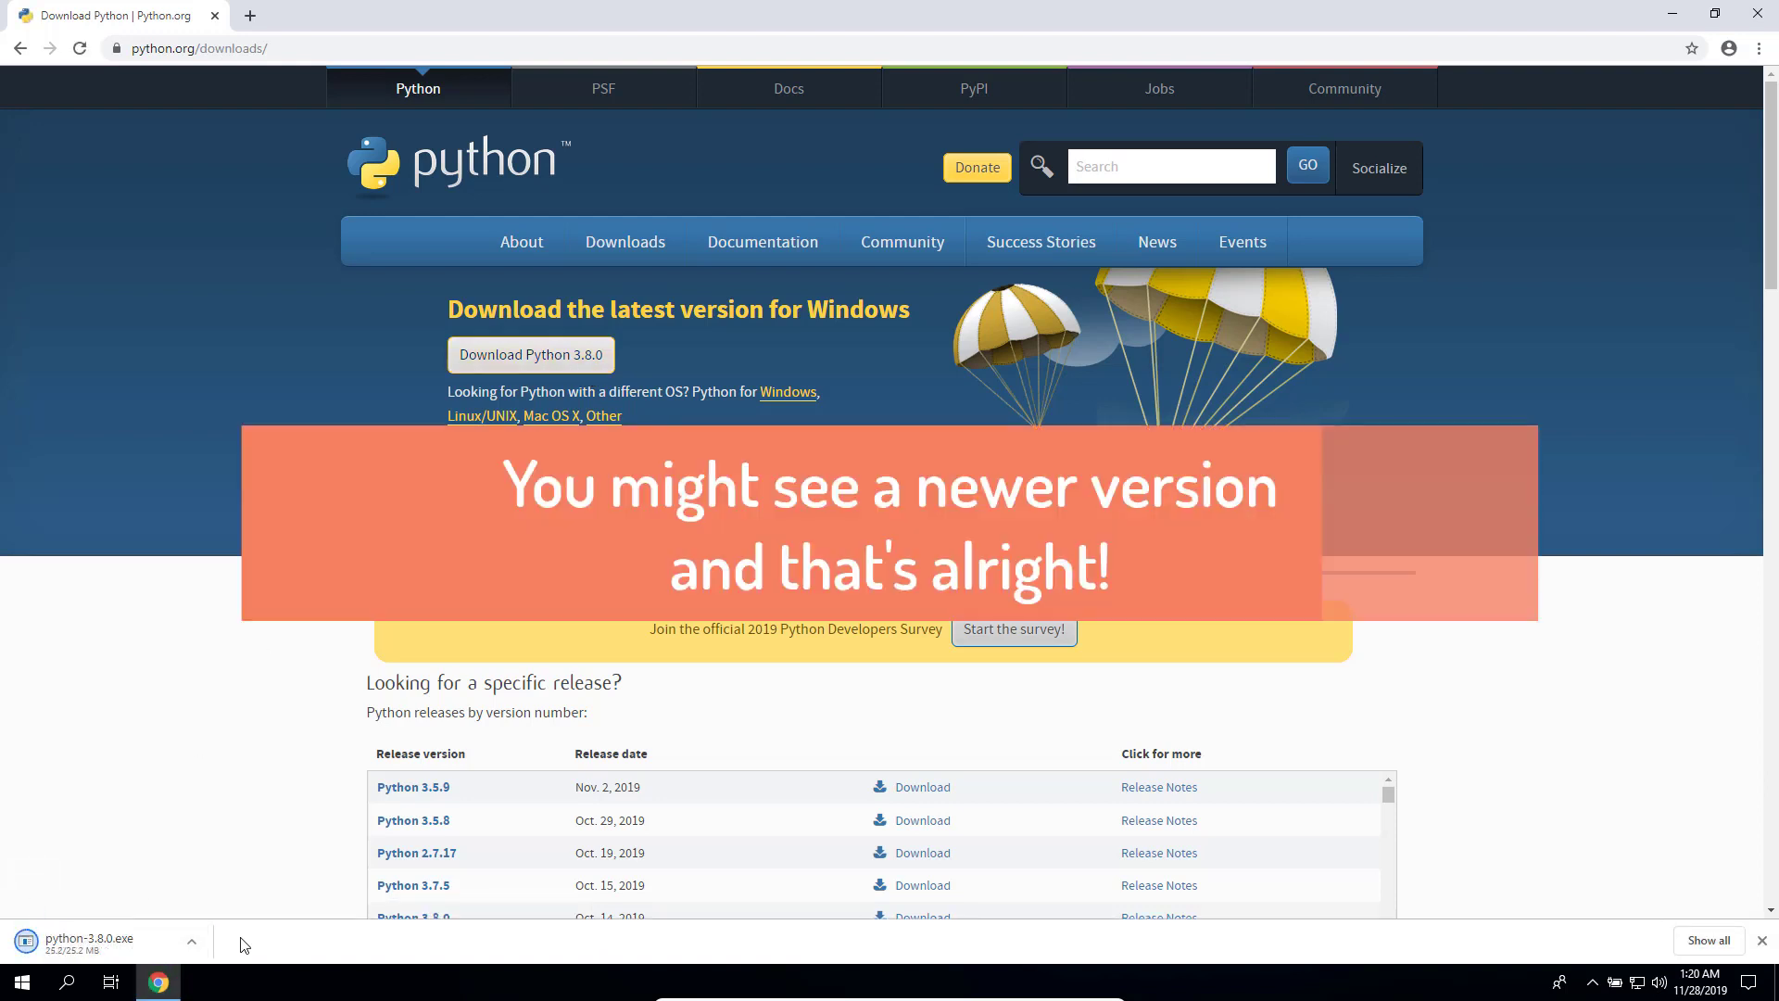
Launch python-3.8.0.exe from the download bar with 'Add Python 3.8 to PATH' enabled.
{"action": "left_click", "coordinate": [102, 945]}
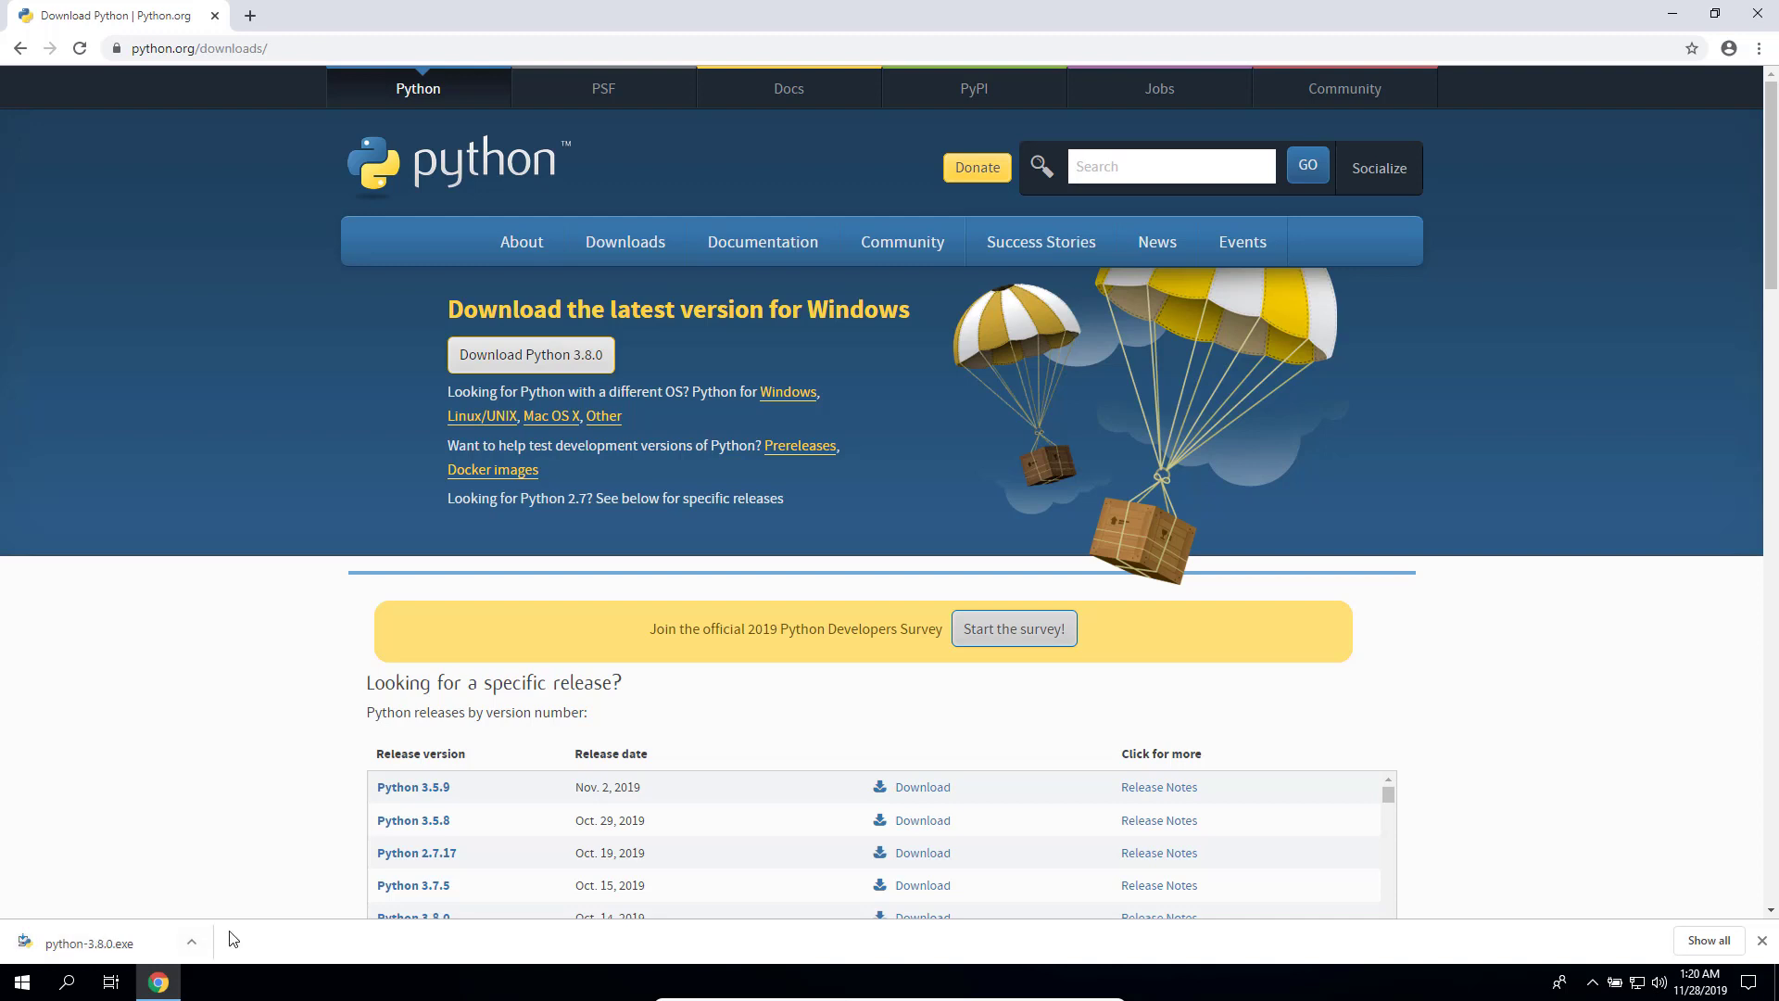
{"action": "left_click", "coordinate": [118, 935]}
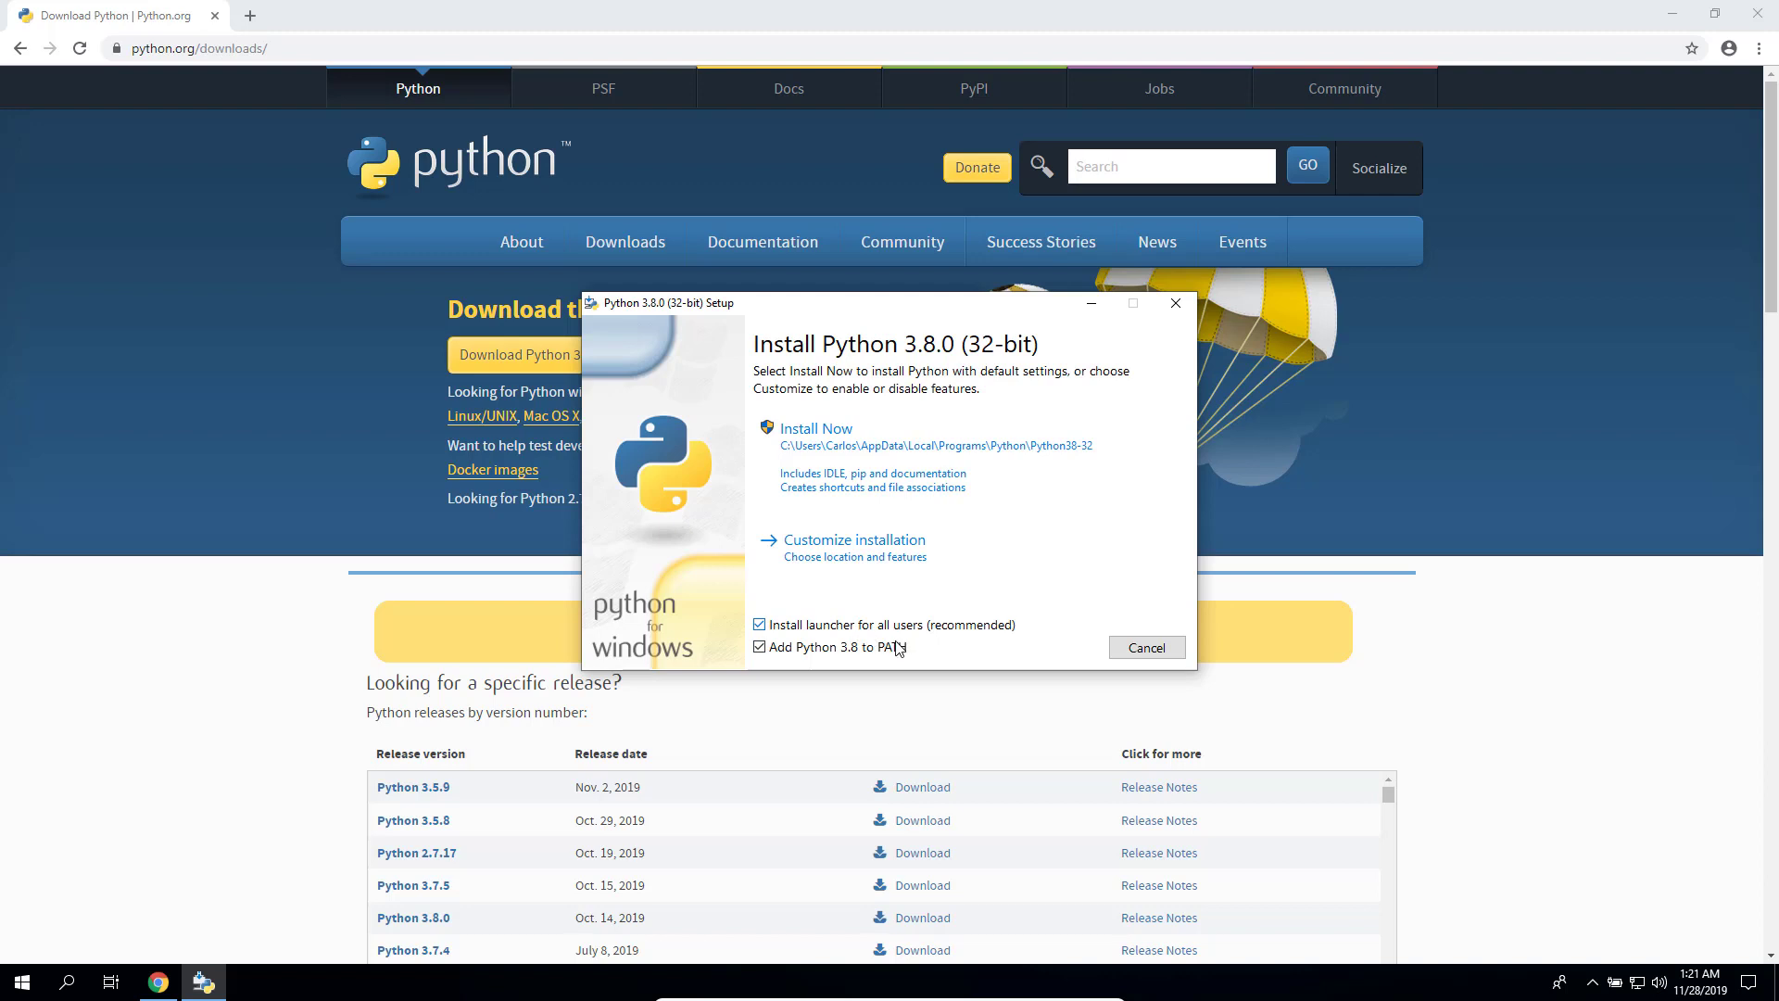
Install Python 3.8.0 via Install Now, approving the User Account Control prompt.
{"action": "left_click", "coordinate": [831, 450]}
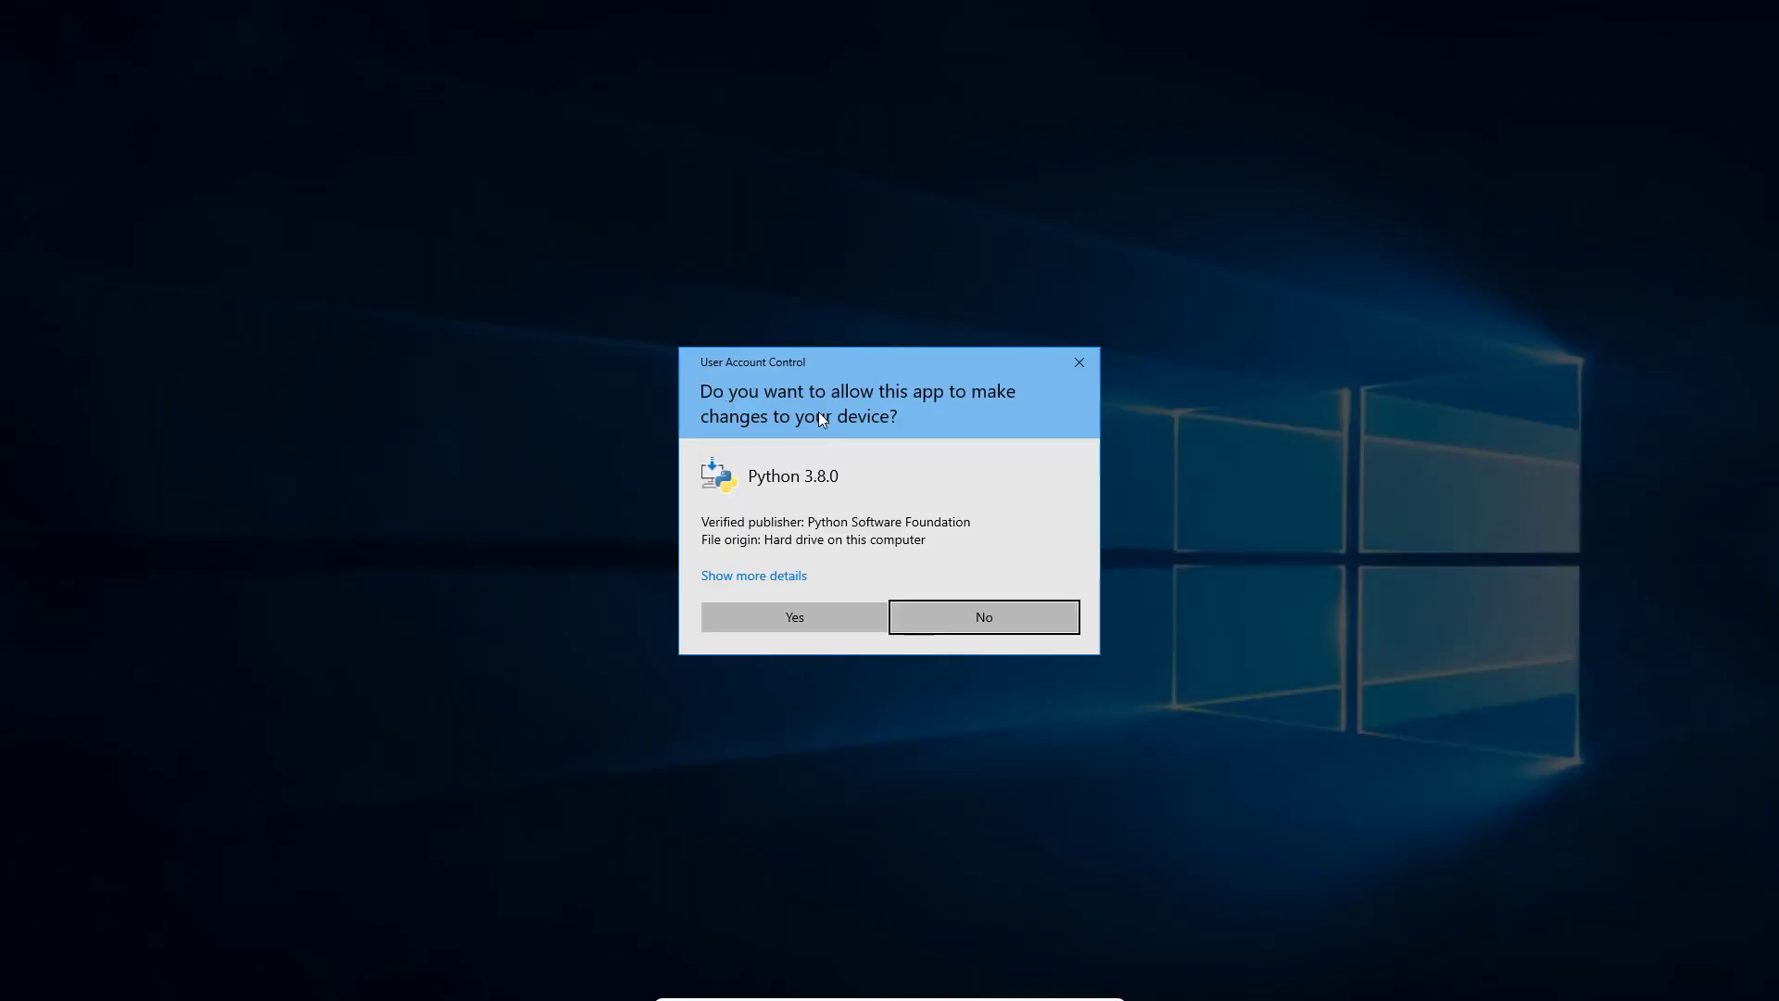
{"action": "left_click", "coordinate": [818, 622]}
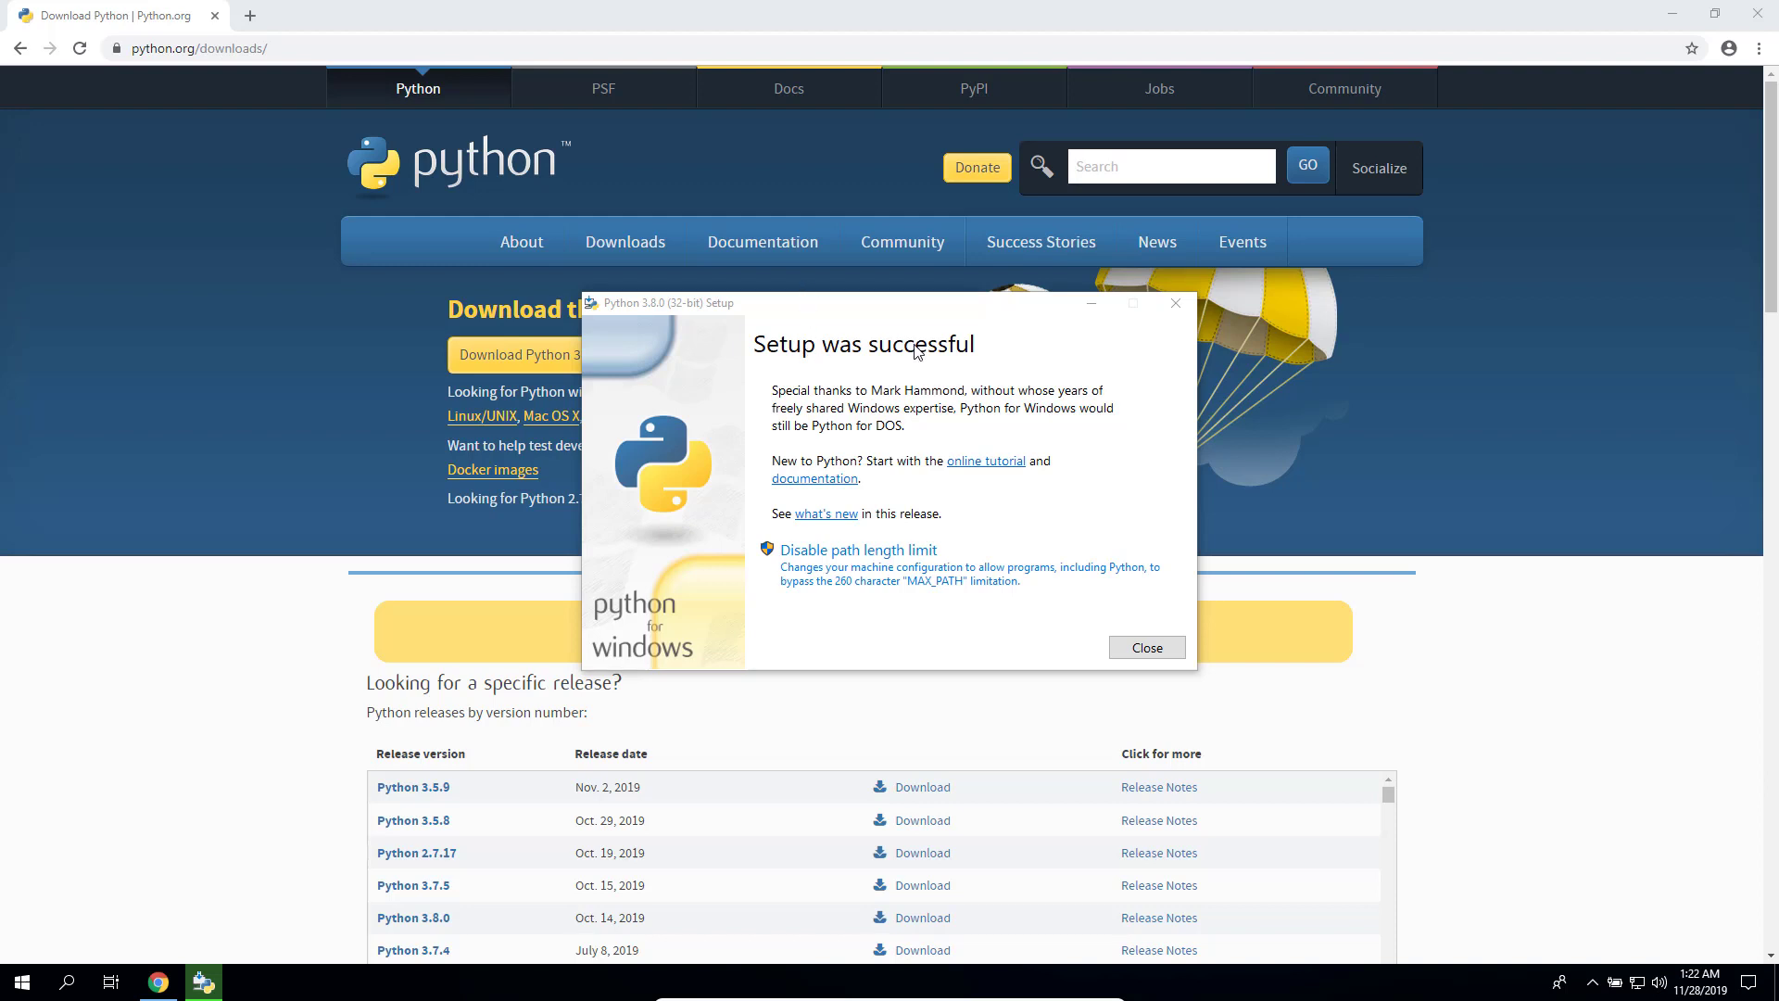
Close setup and search the Start menu for 'pyth' to list Python 3.8, IDLE and docs.
{"action": "left_click", "coordinate": [1152, 651]}
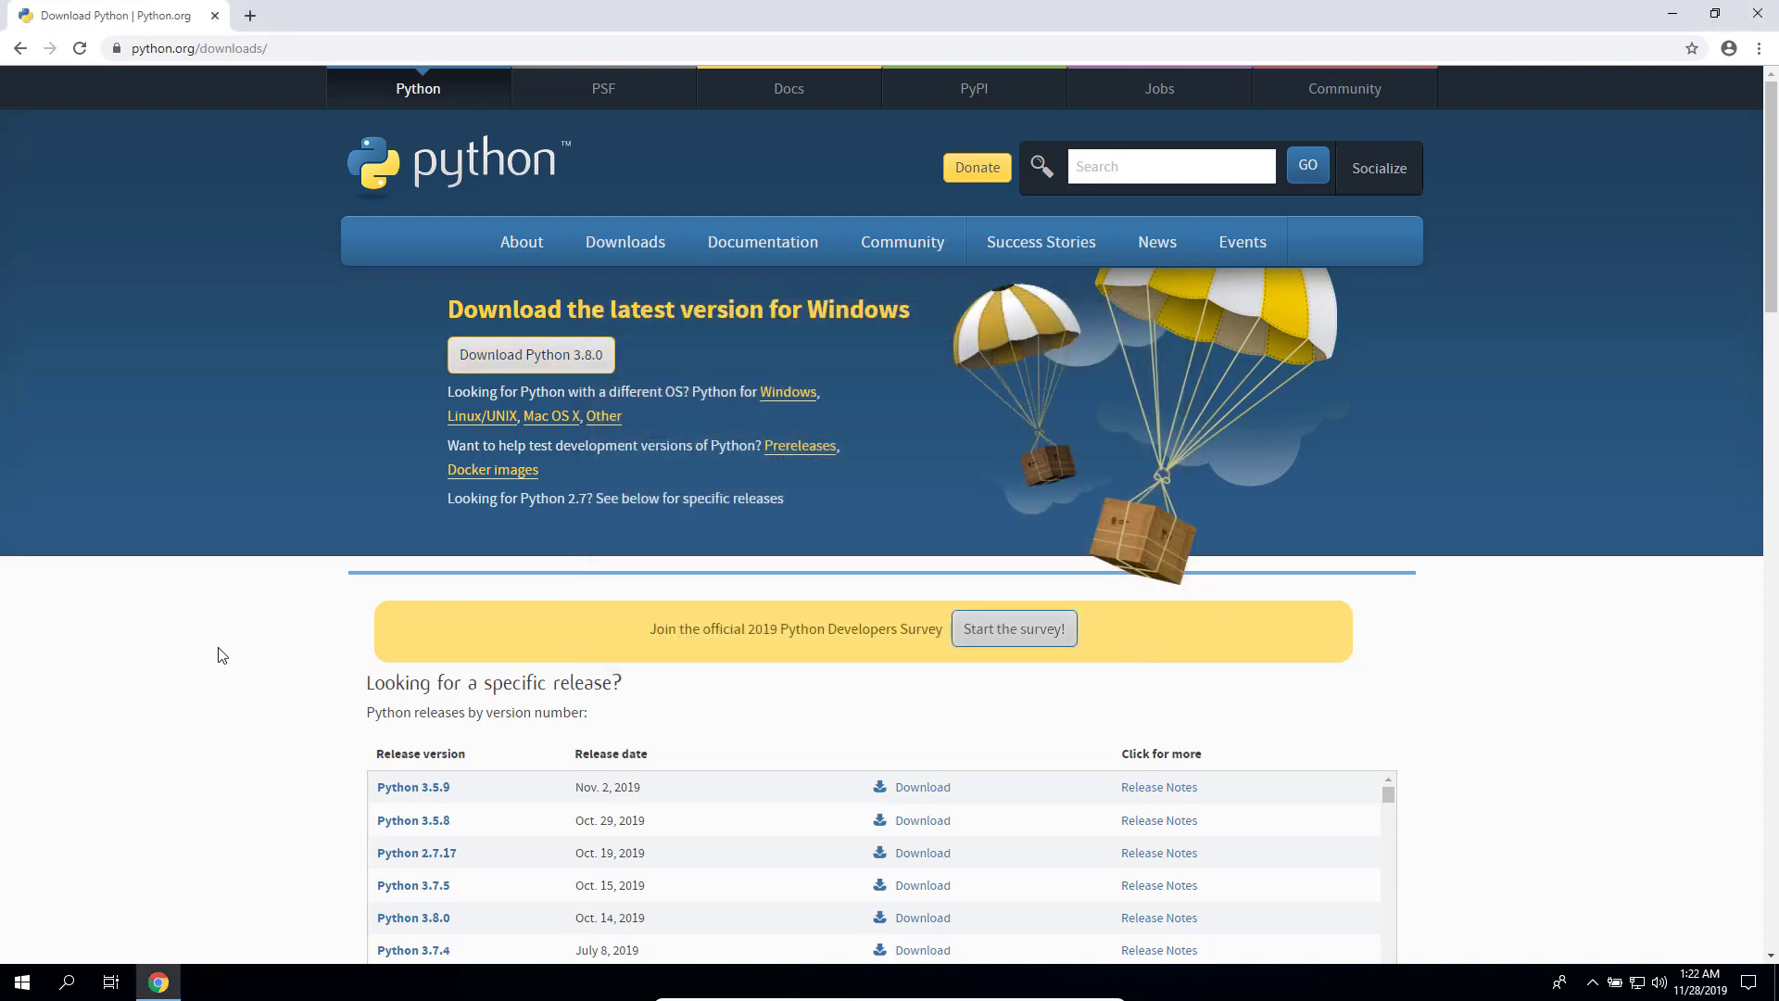
{"action": "left_click", "coordinate": [20, 983]}
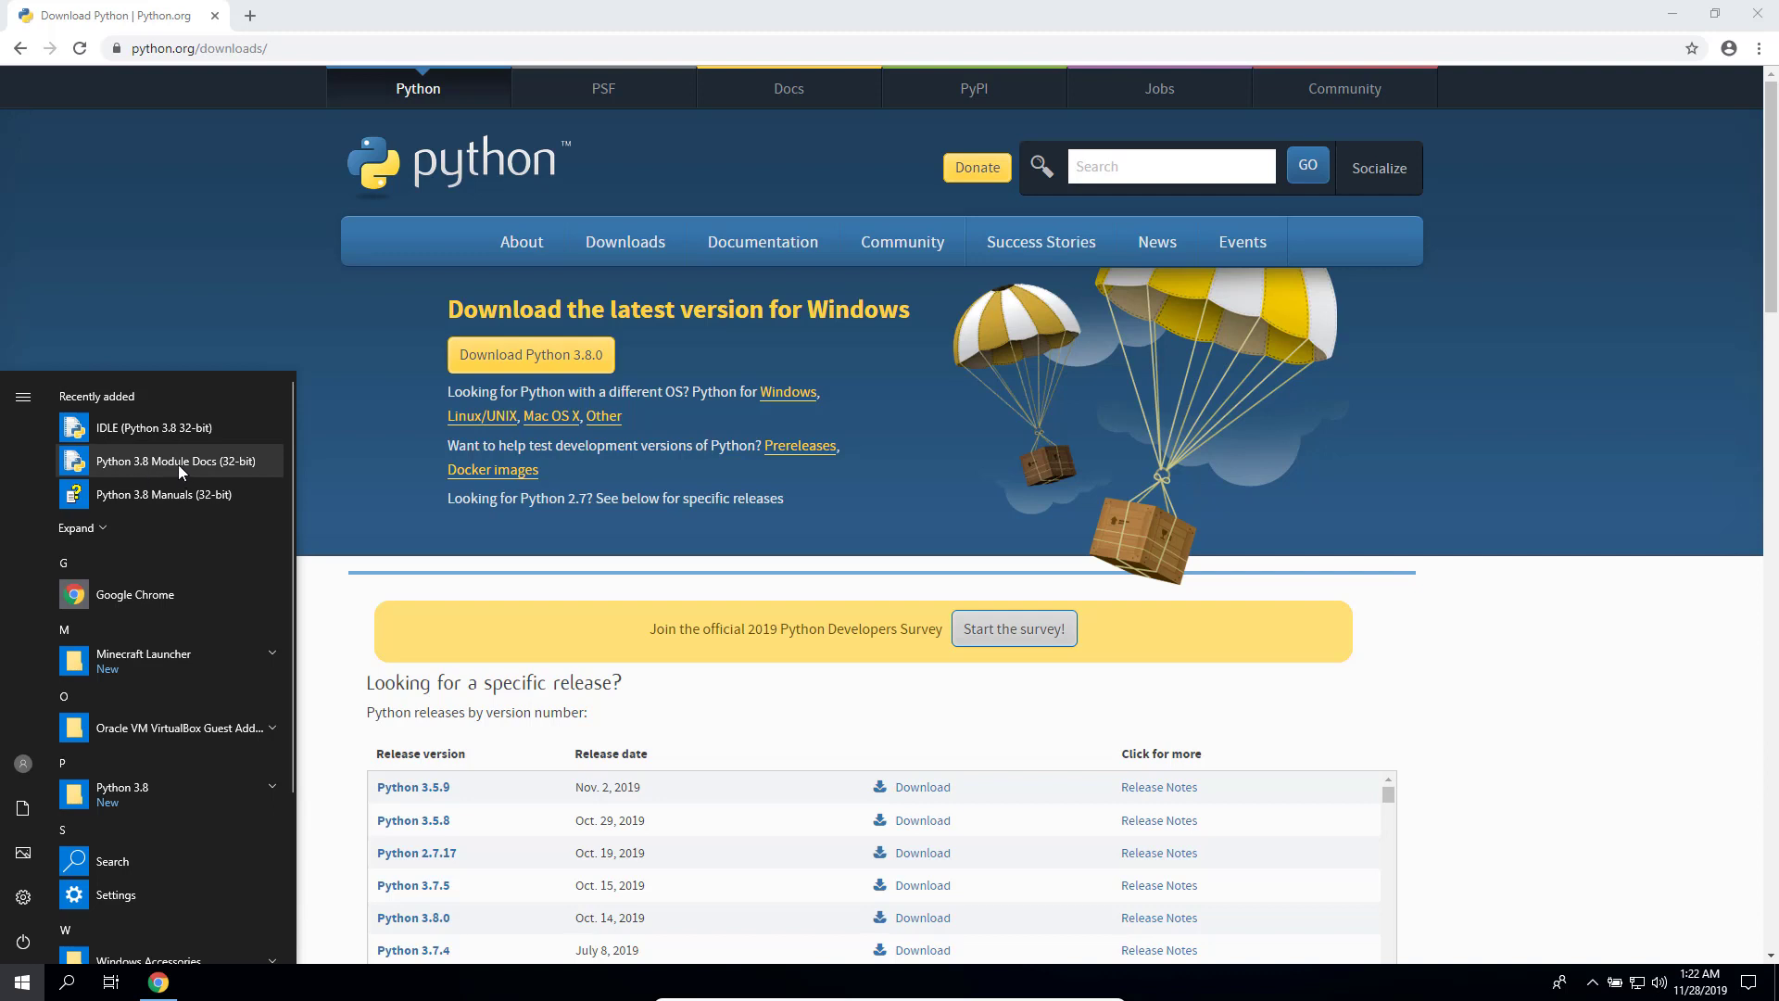
{"action": "left_click", "coordinate": [65, 981]}
{"action": "type", "text": "python"}
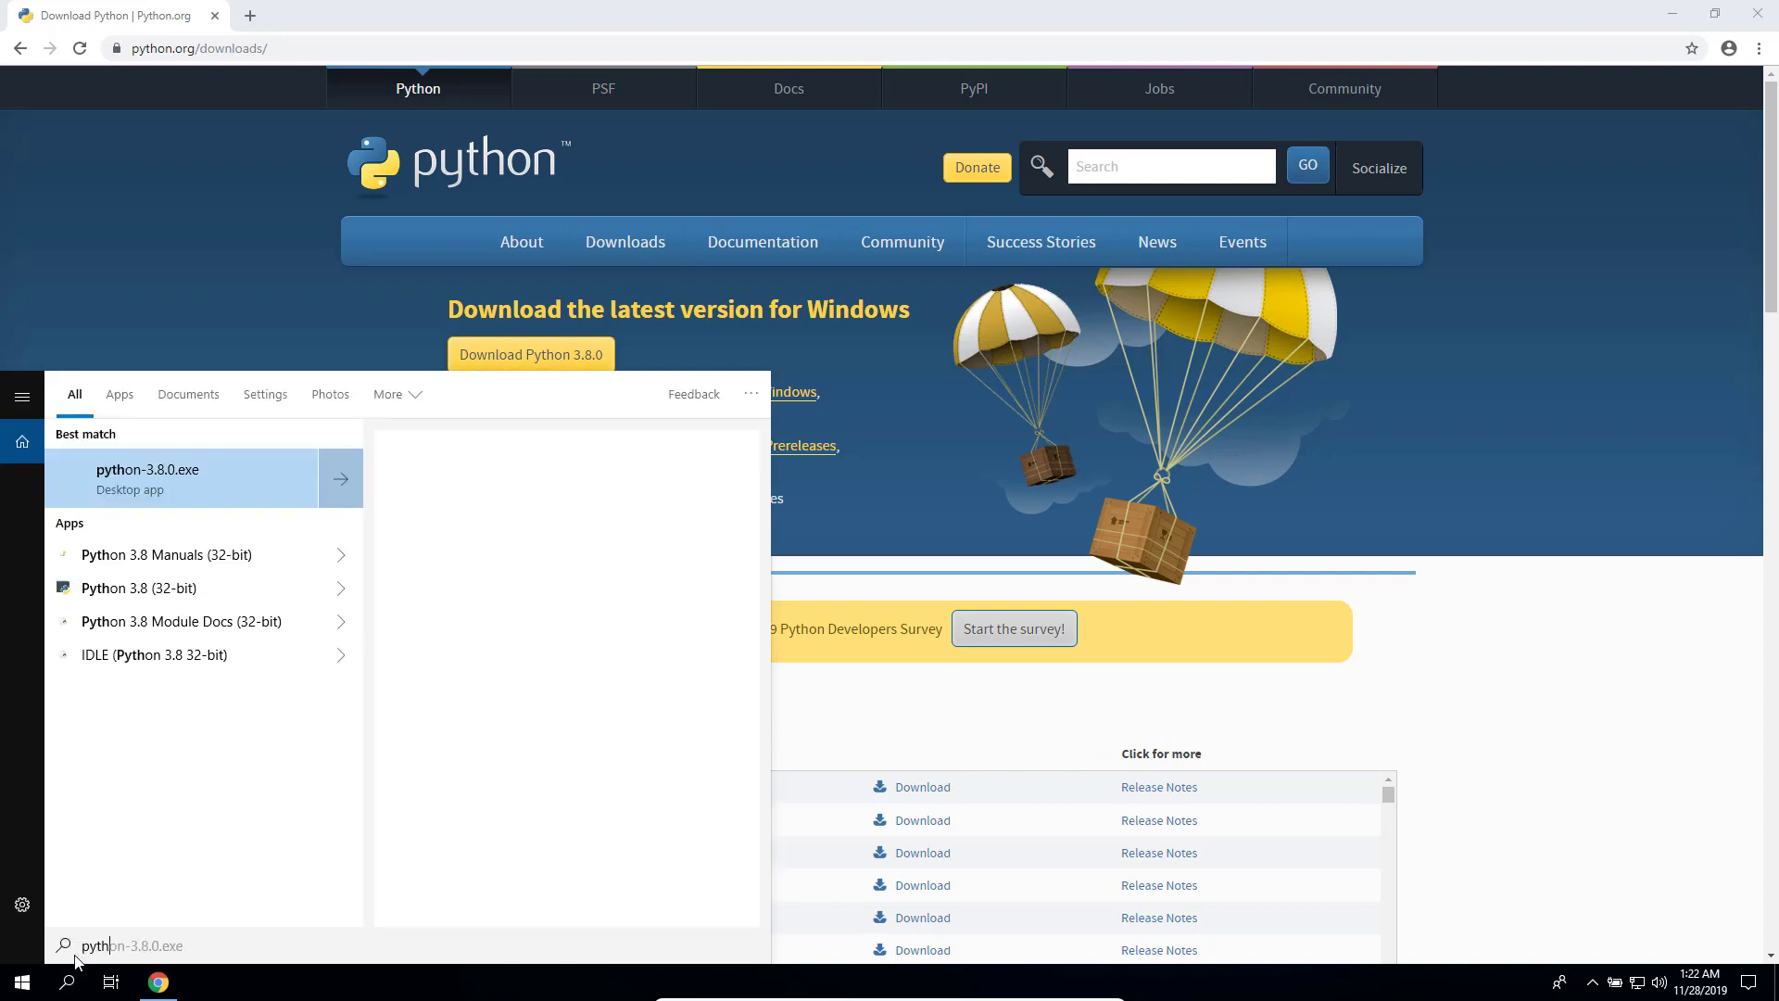